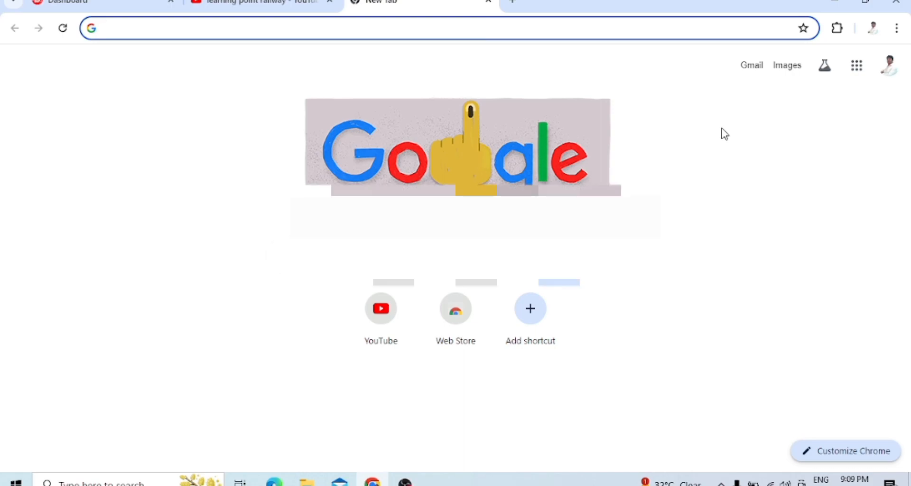
Switch to the IR-HRMS dashboard and choose the DC role for KATIHAR/ DIV
click(76, 8)
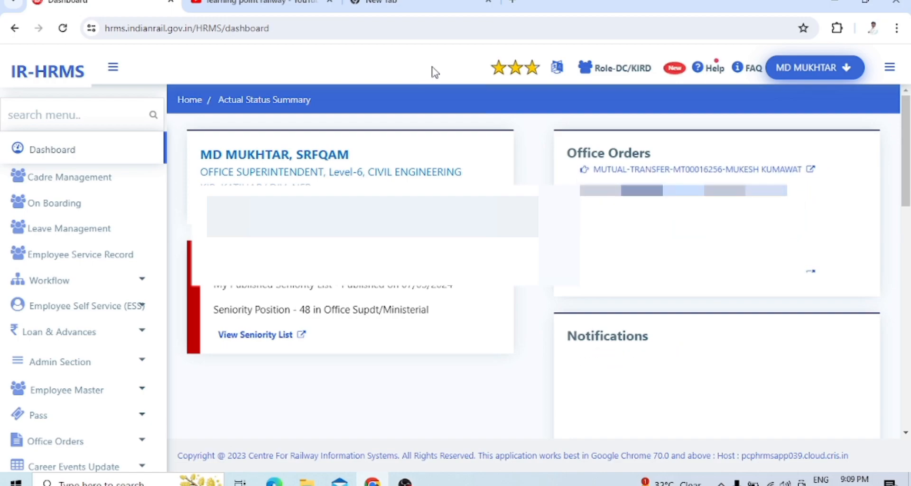
click(615, 76)
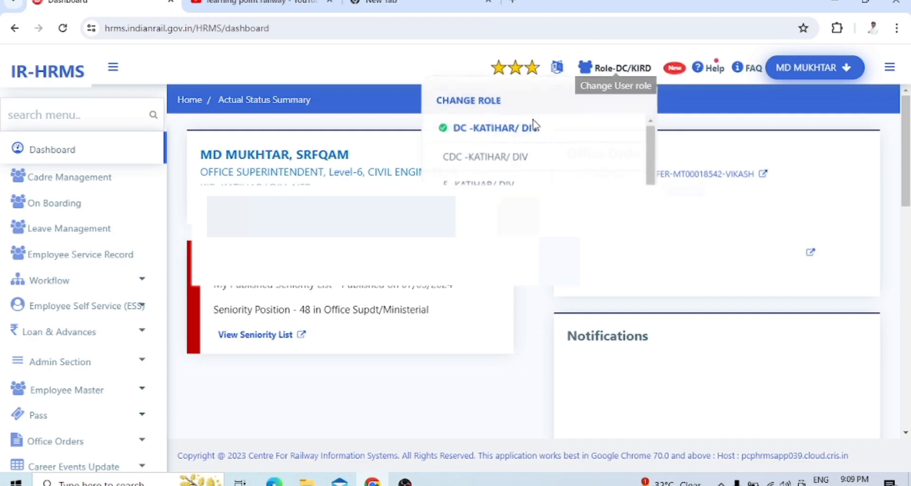
click(477, 133)
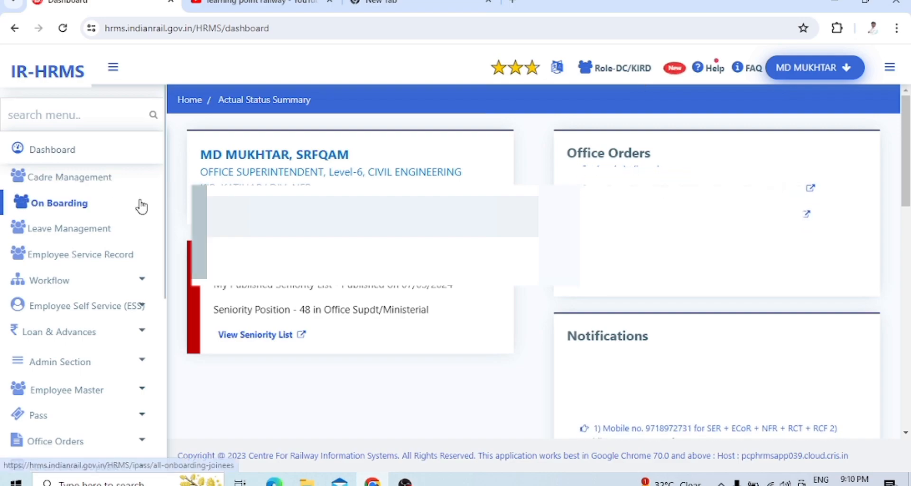
Open Update Leave Balances in Leave Management and load the employee's record by the employee's name
click(65, 235)
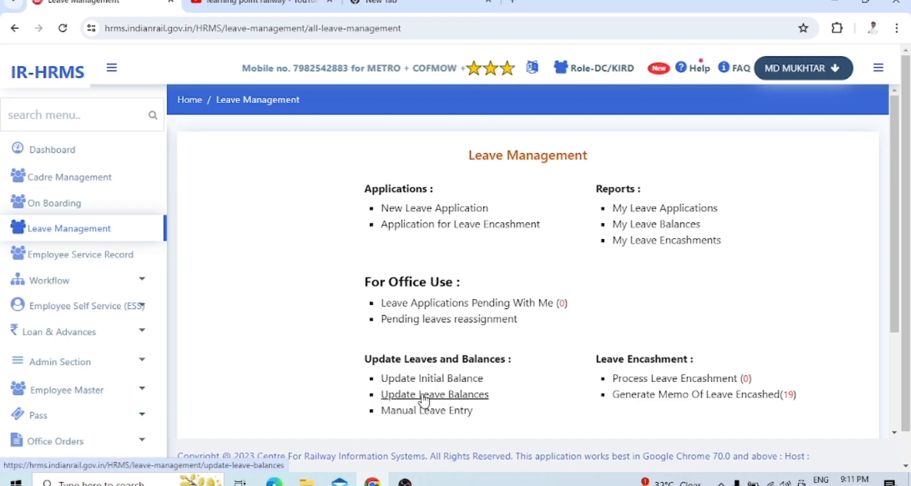
click(422, 395)
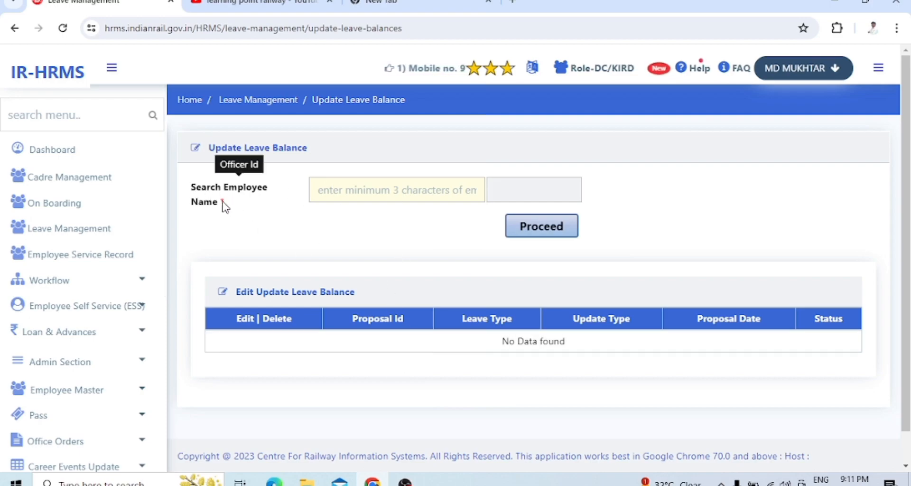
click(347, 191)
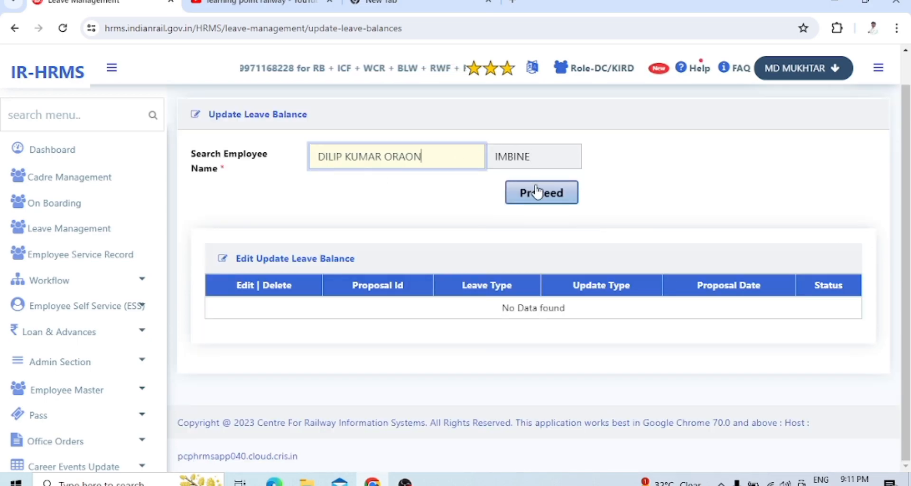
click(540, 203)
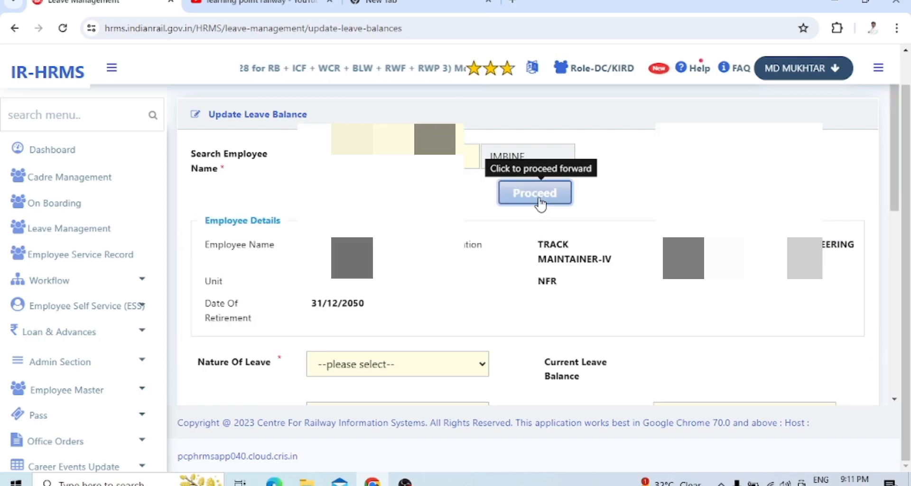
Set the nature of leave to LEAVE ON AVERAGE PAY (LAP) and the updation type to CREDIT
scroll(586, 219, down, 3)
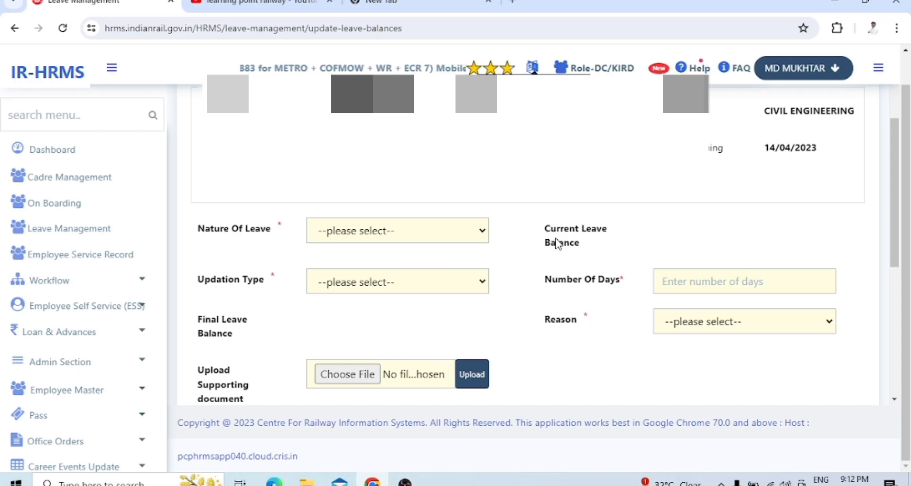
click(364, 236)
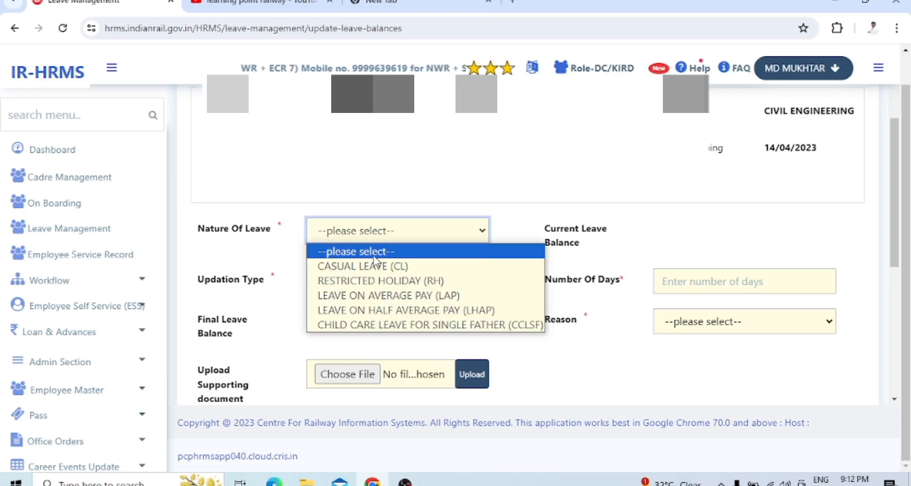
click(371, 299)
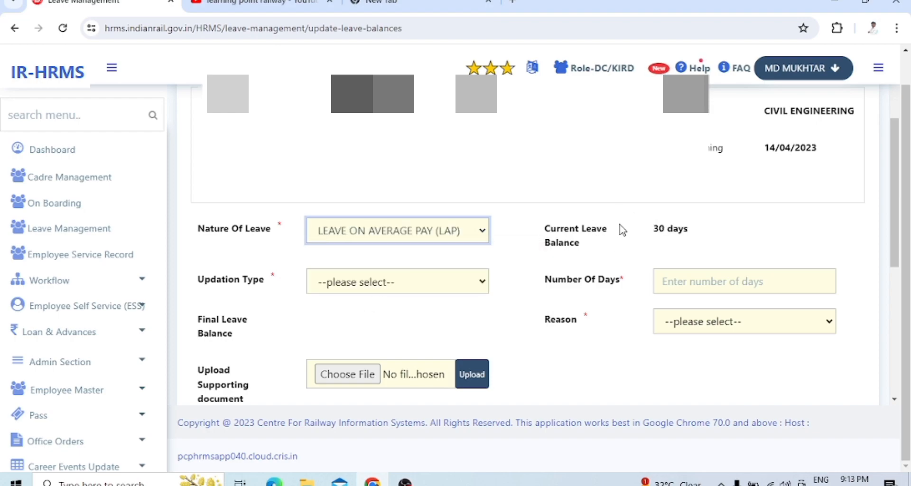
drag(691, 229, 648, 229)
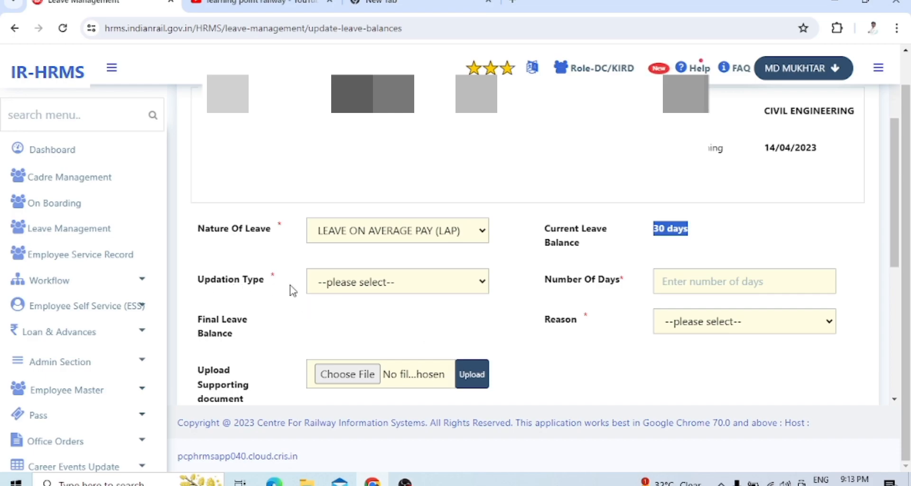
click(362, 285)
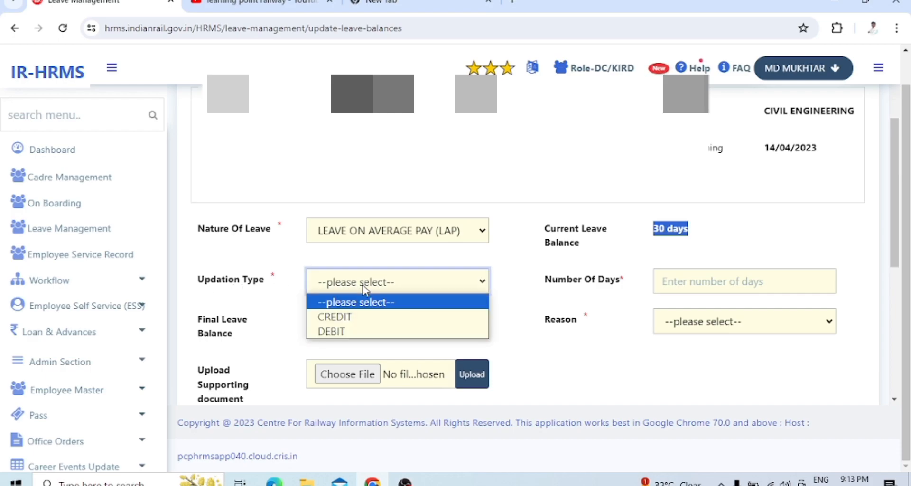
click(385, 317)
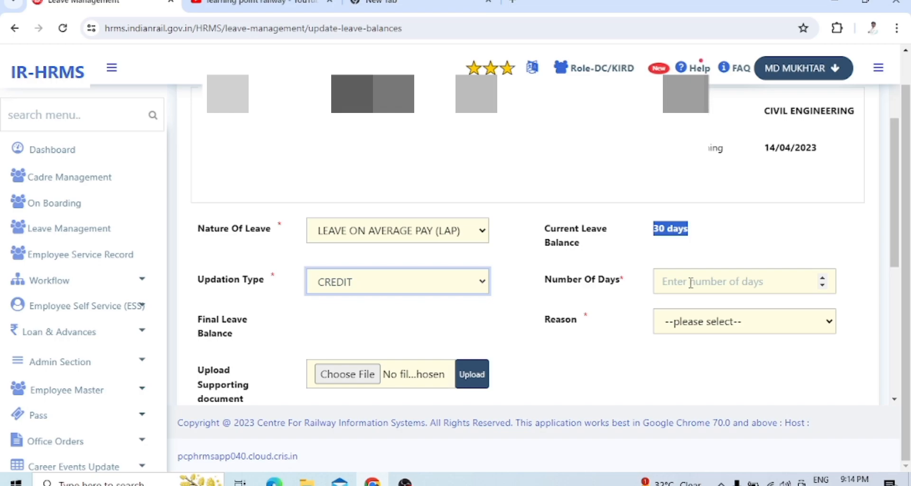
Enter 12 as the number of days and choose NEW JOINEE as the reason
click(691, 283)
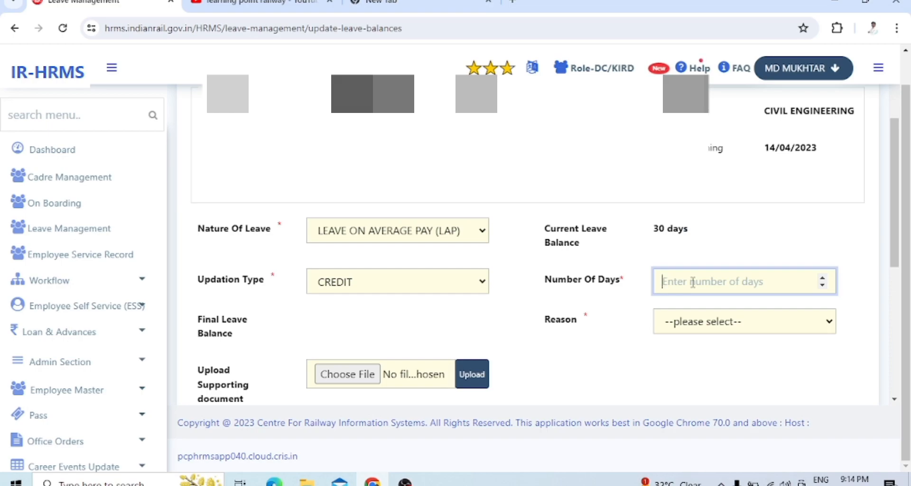
text(12)
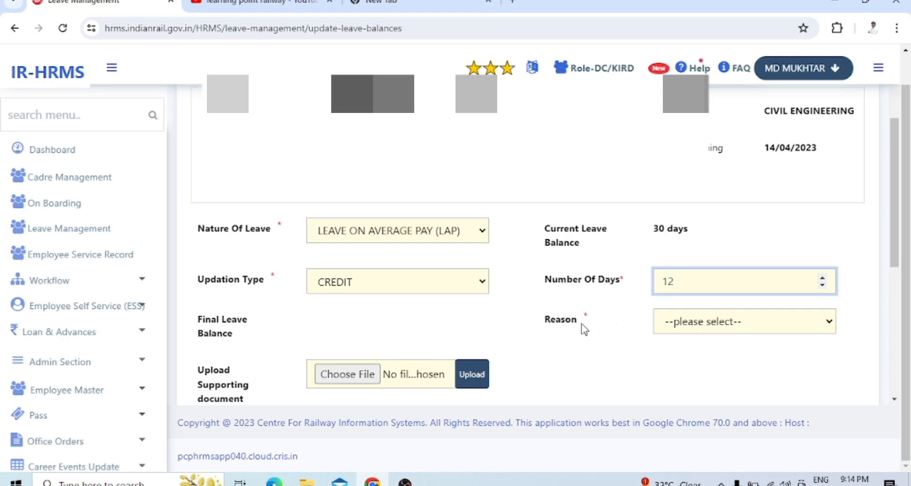
click(396, 321)
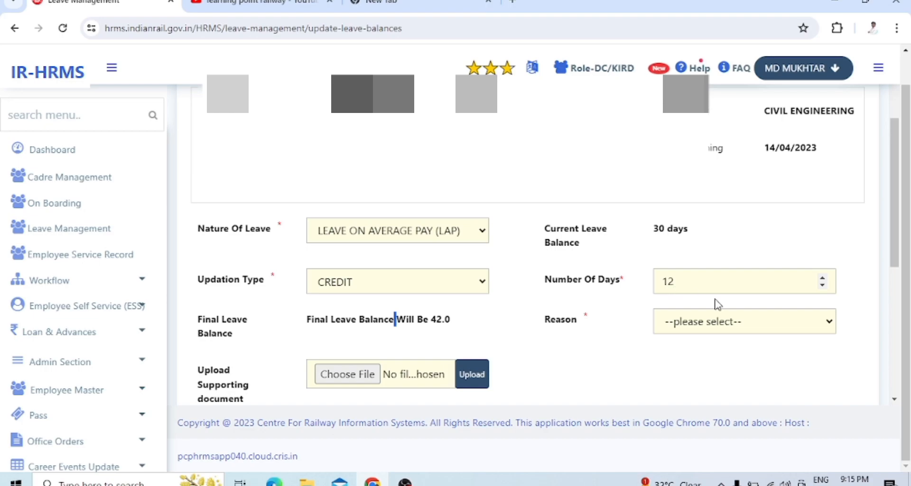
drag(436, 319, 443, 320)
click(719, 326)
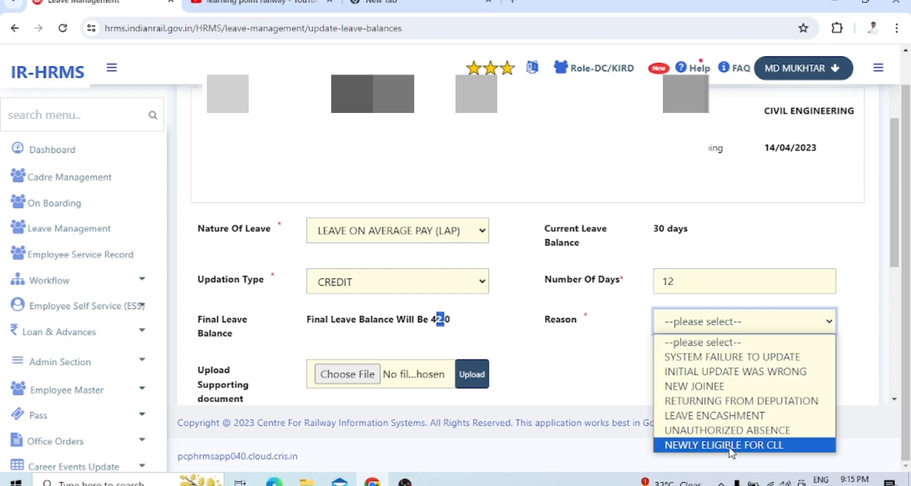
click(686, 391)
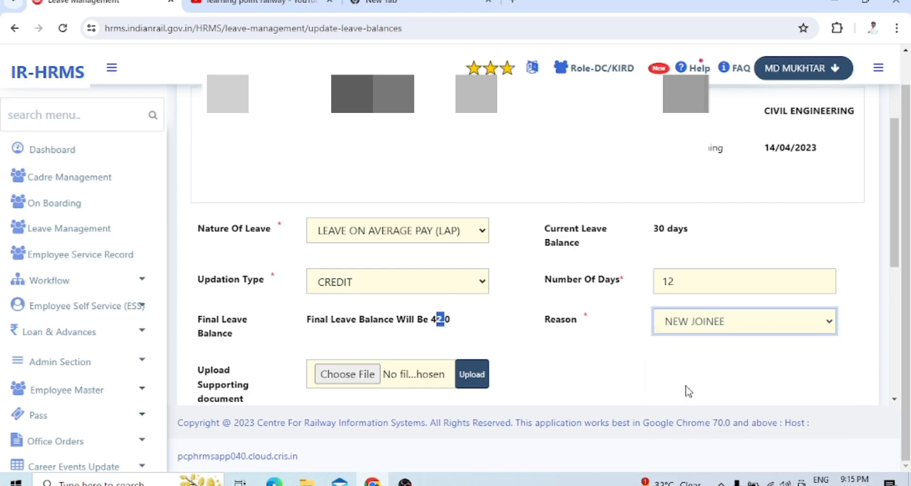
Review the supporting document upload, the detailed justification field and the Save & Initiate Workflow option against the entered leave details
click(458, 332)
scroll(533, 367, down, 2)
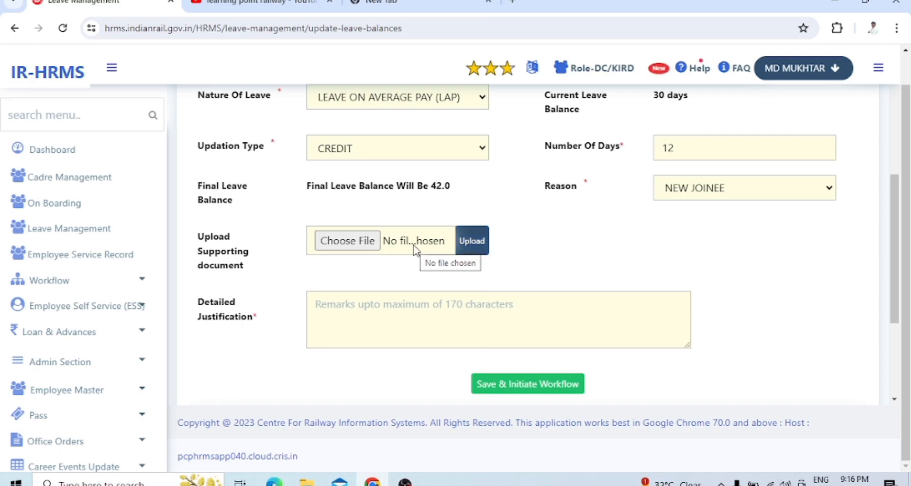
scroll(388, 273, down, 1)
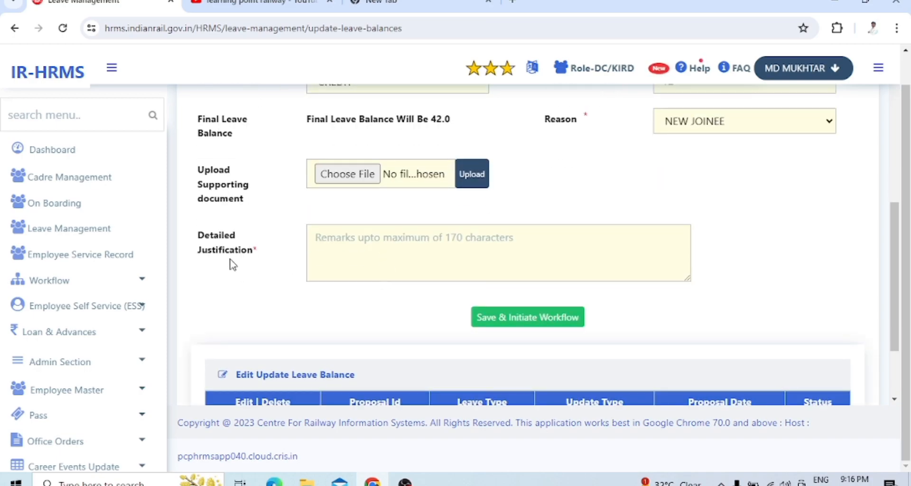
click(328, 236)
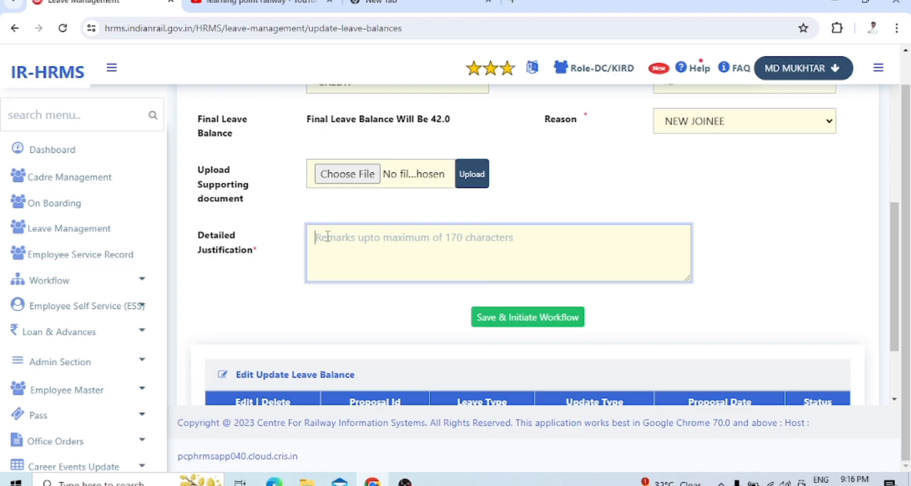
scroll(752, 158, up, 4)
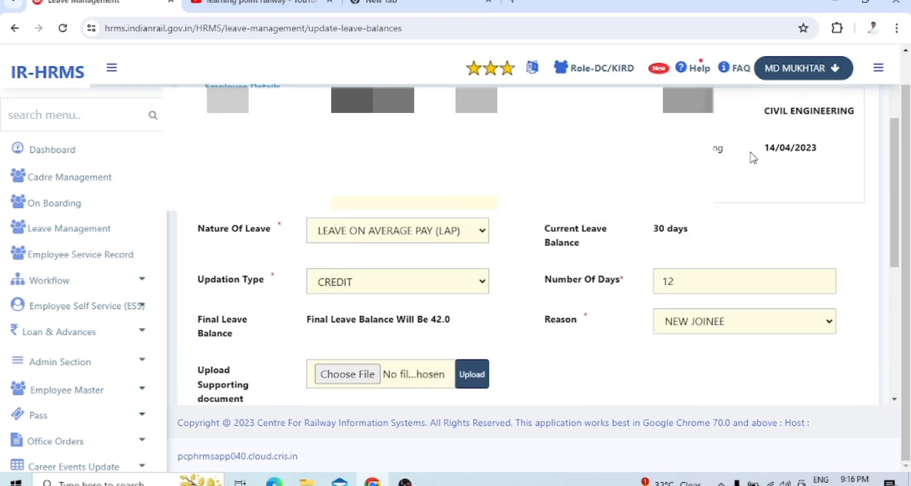
scroll(634, 252, down, 4)
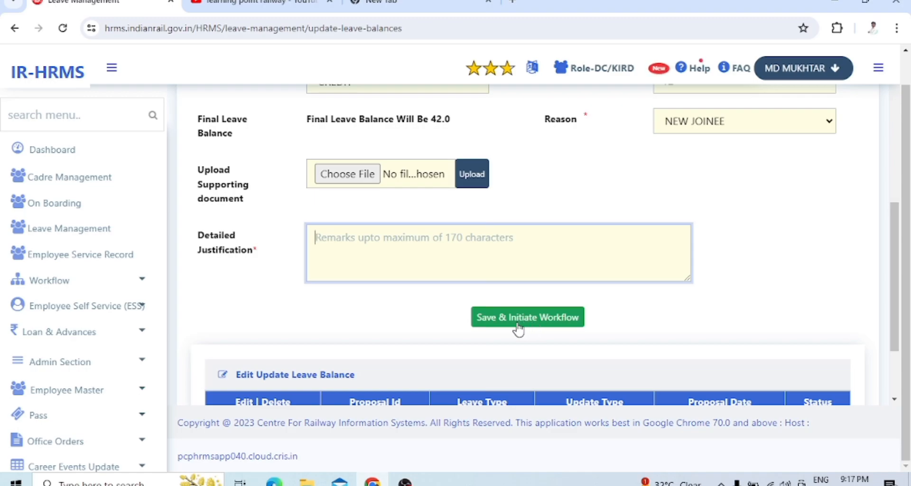
scroll(443, 266, up, 8)
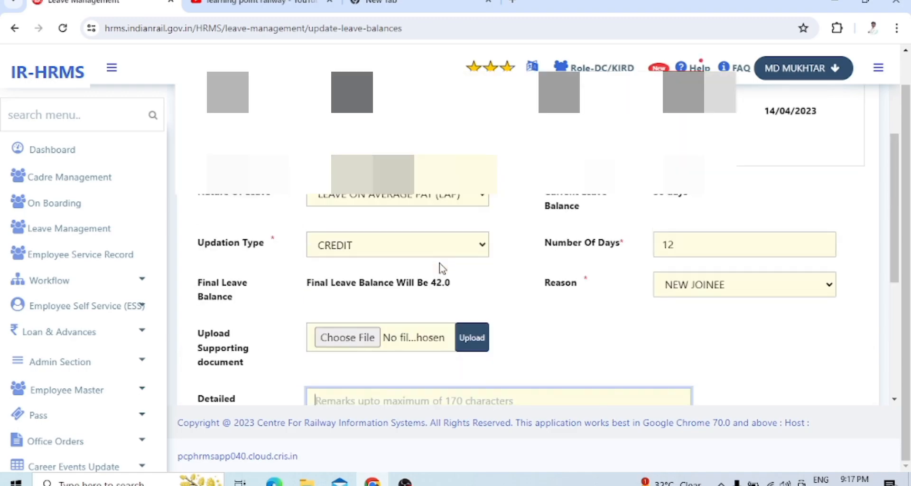
scroll(330, 197, down, 5)
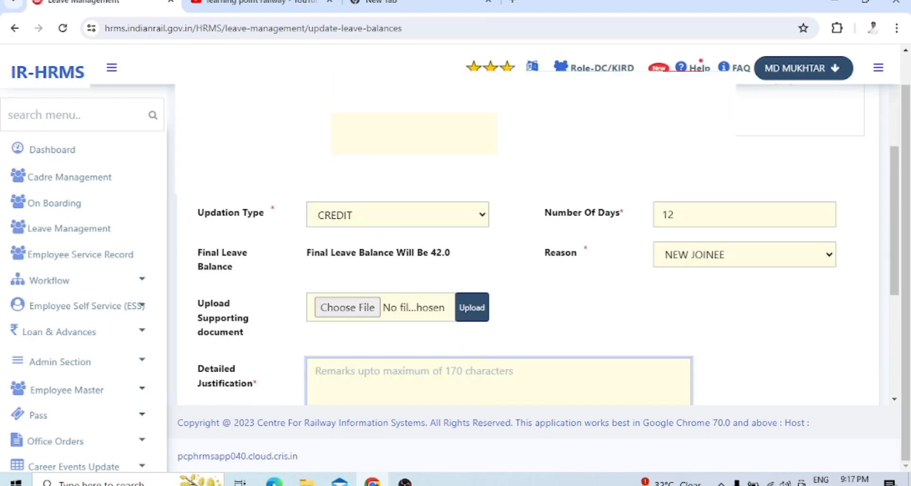
Change the nature of leave to LEAVE ON HALF AVERAGE PAY (LHAP), with CREDIT as the updation type
click(425, 124)
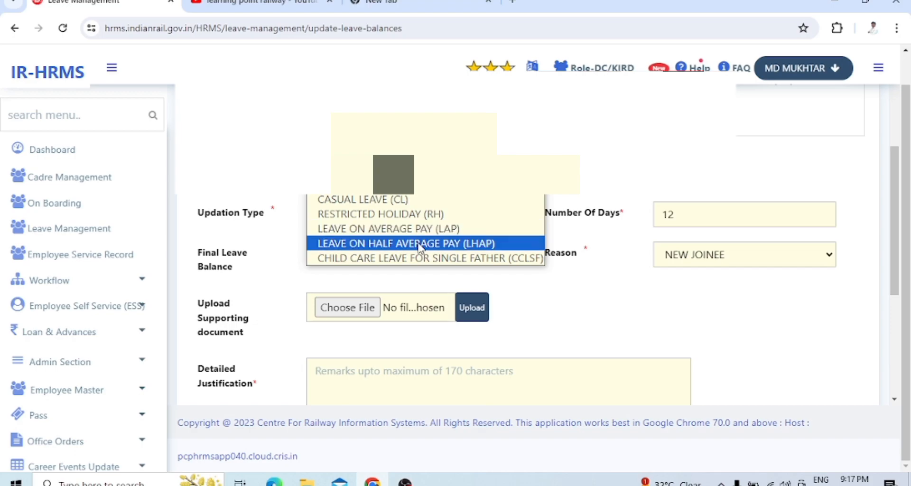
click(421, 245)
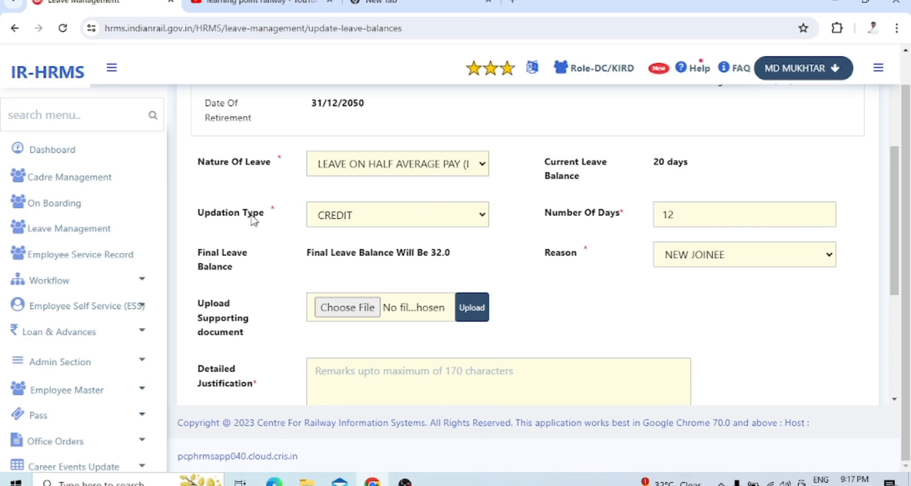
click(400, 221)
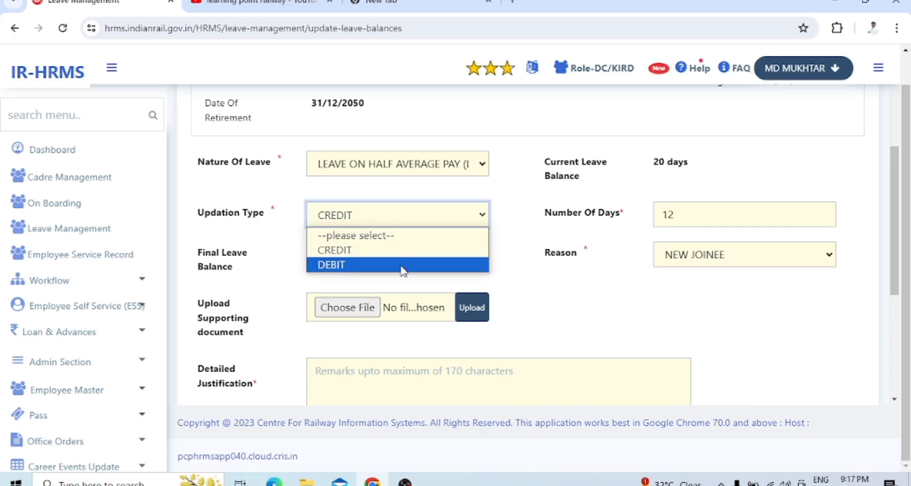
click(408, 250)
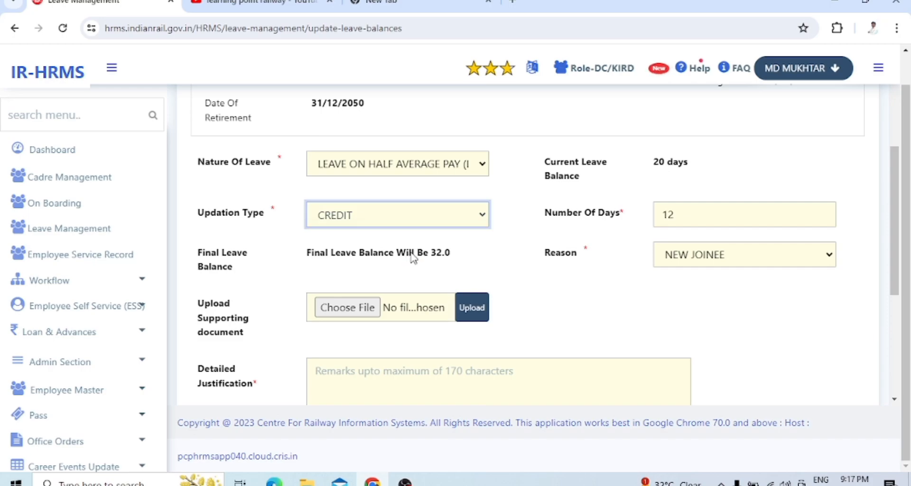
Set the number of days for the half average pay leave credit to 5
click(705, 219)
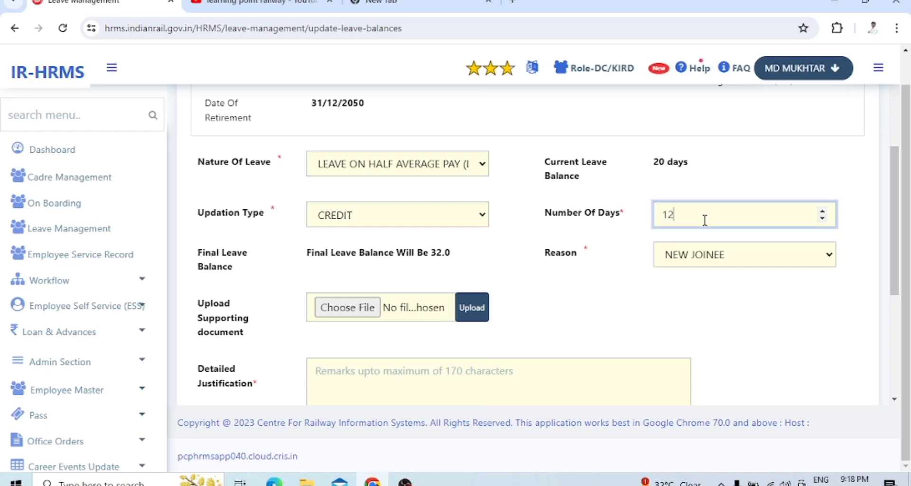
key(BackSpace)
key(BackSpace)
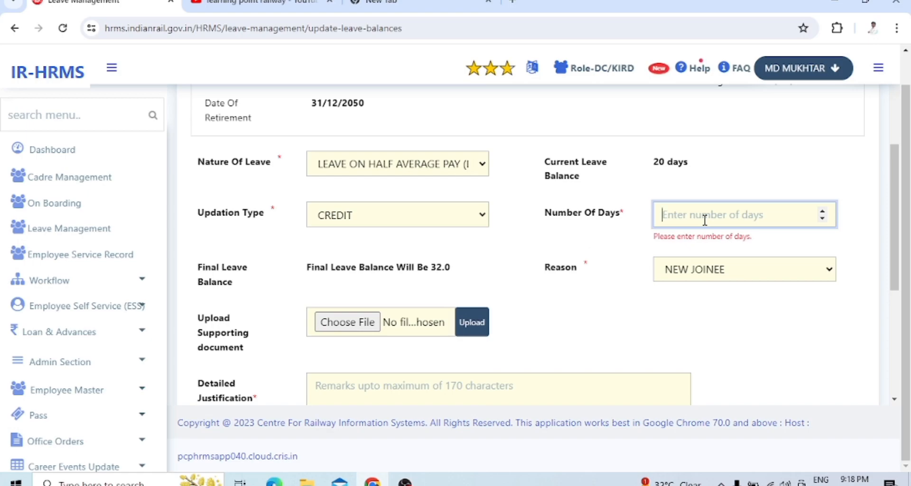
text(5)
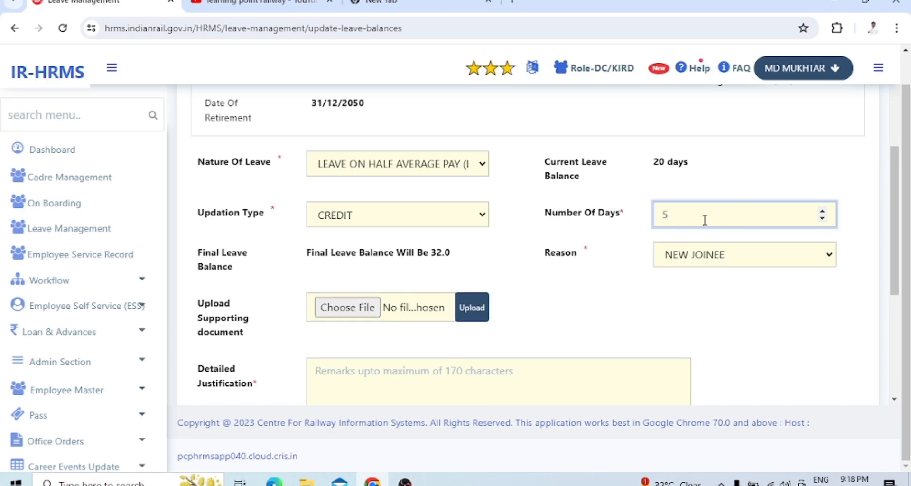
click(462, 256)
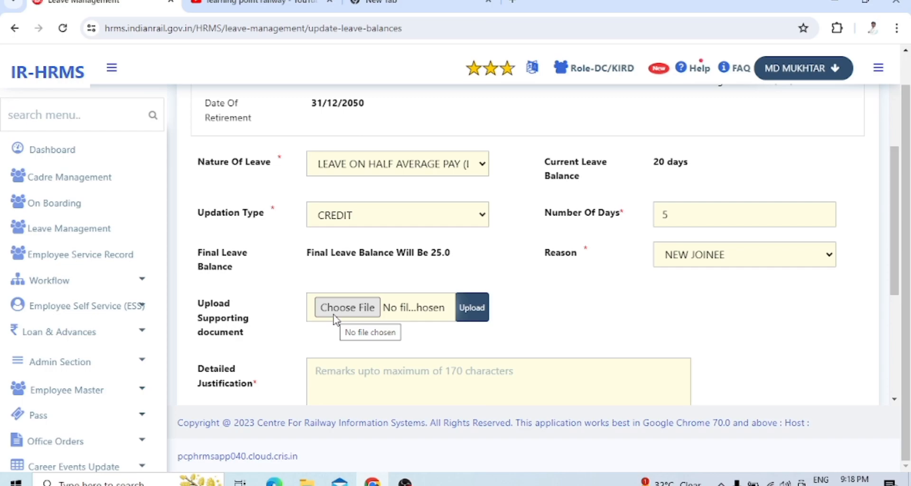
Change the nature of leave to CASUAL LEAVE (CL), keeping CREDIT as the updation type
scroll(305, 340, down, 3)
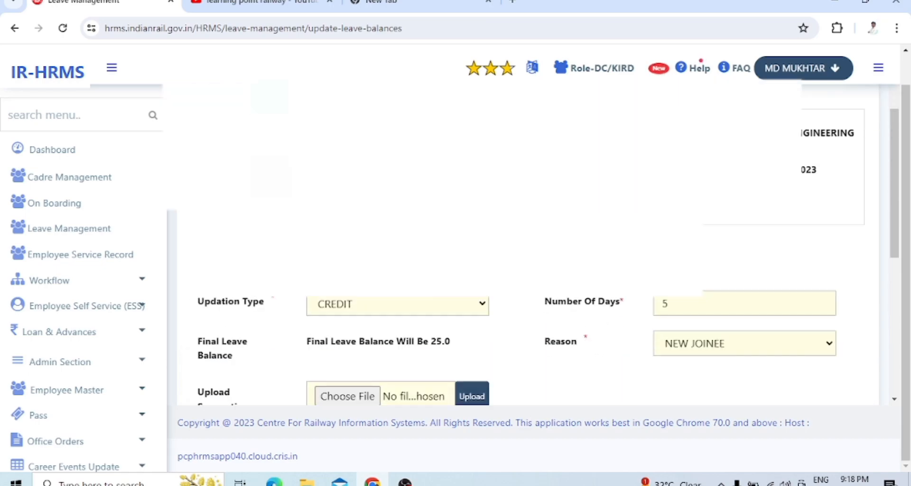
click(381, 231)
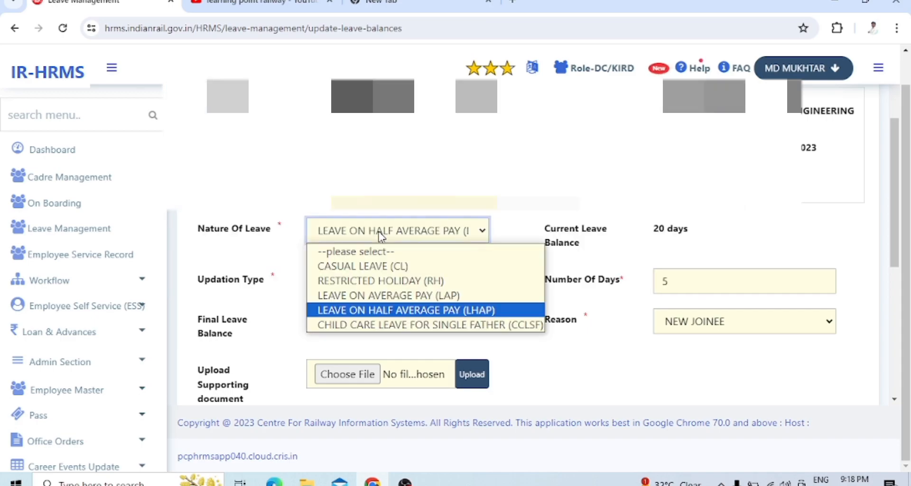
click(380, 269)
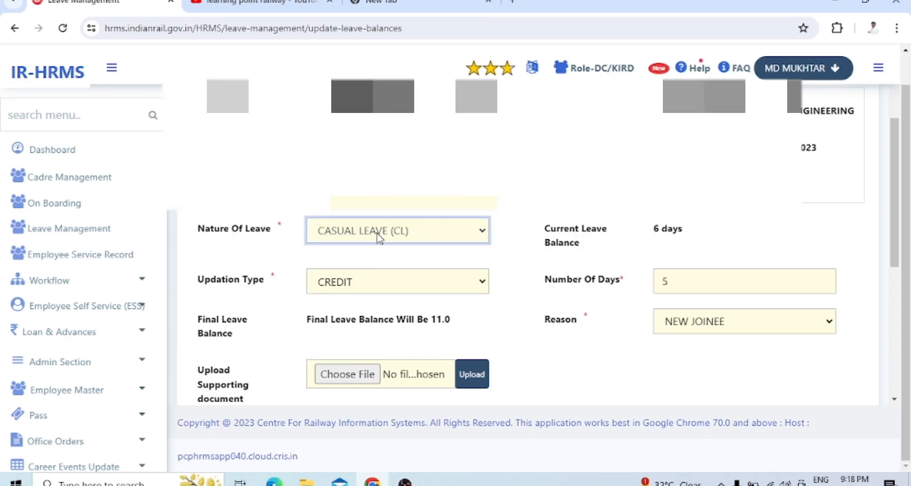
click(640, 241)
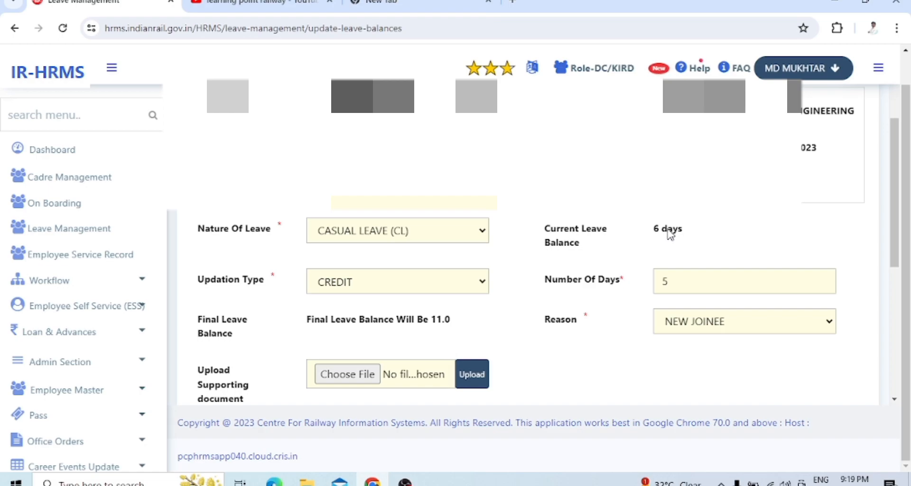
Set the number of days for the casual leave credit to 10
click(683, 279)
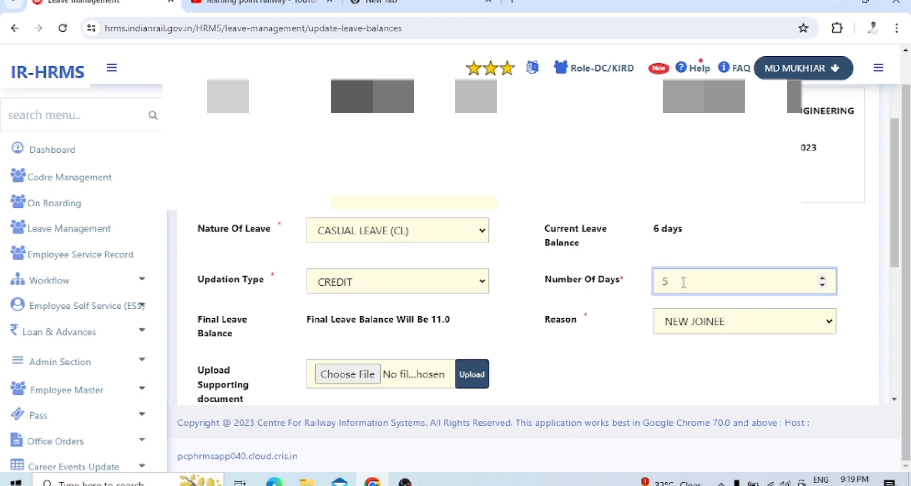
key(BackSpace)
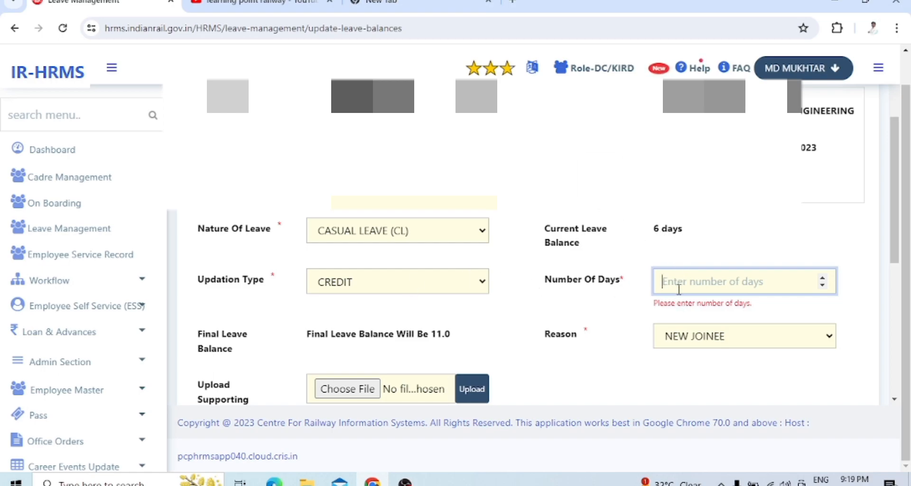
text(10)
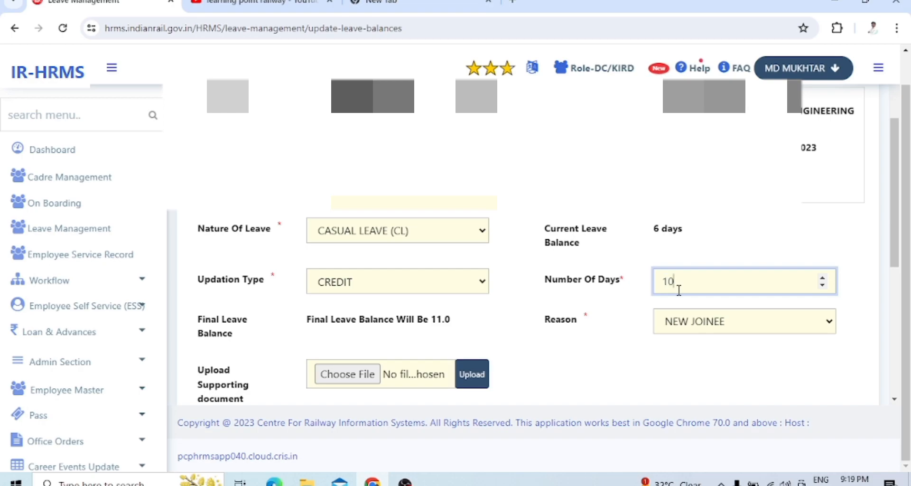
click(458, 318)
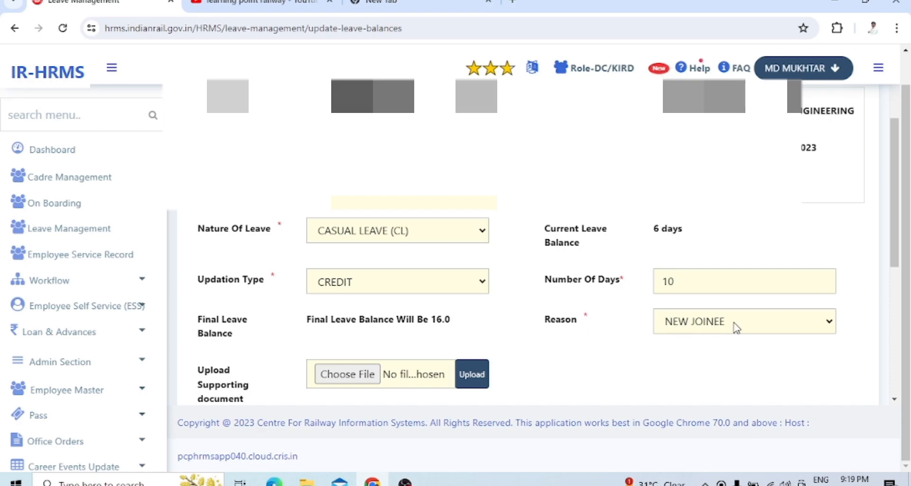
Review the rest of the casual leave form, from the supporting document and justification fields to the Edit Update Leave Balance table
scroll(692, 324, down, 2)
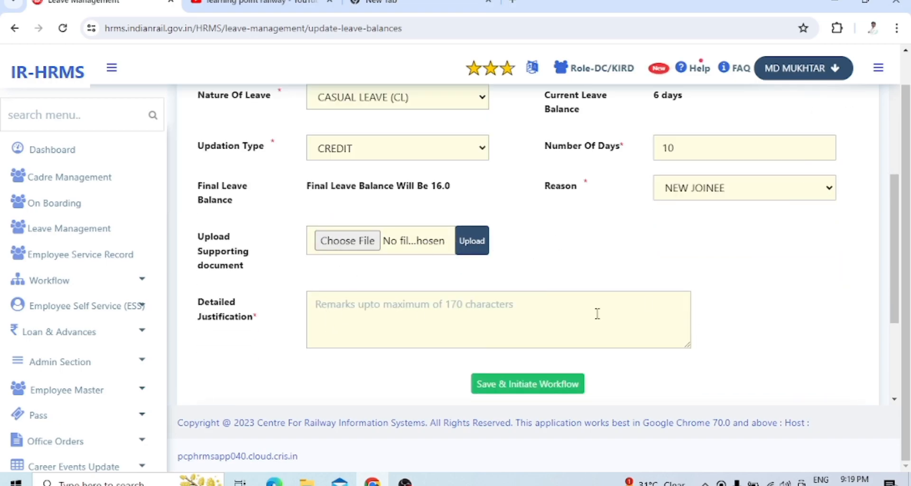
scroll(657, 348, down, 3)
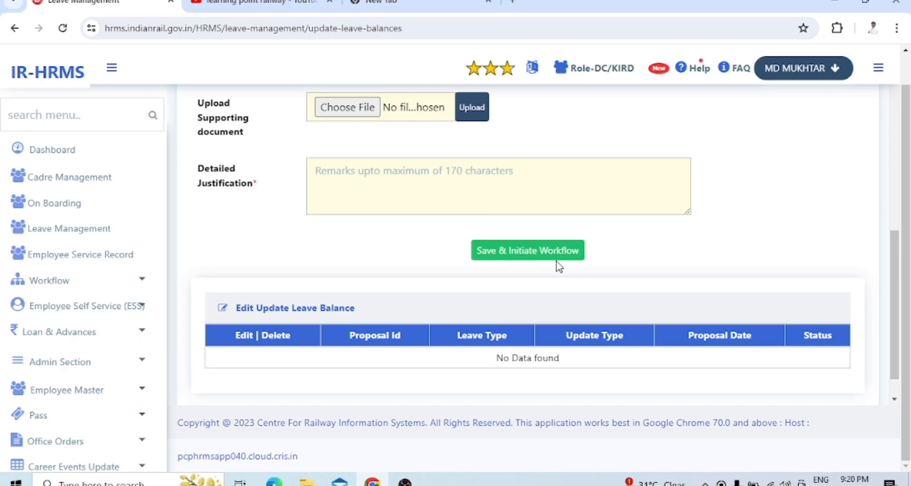
scroll(555, 256, up, 4)
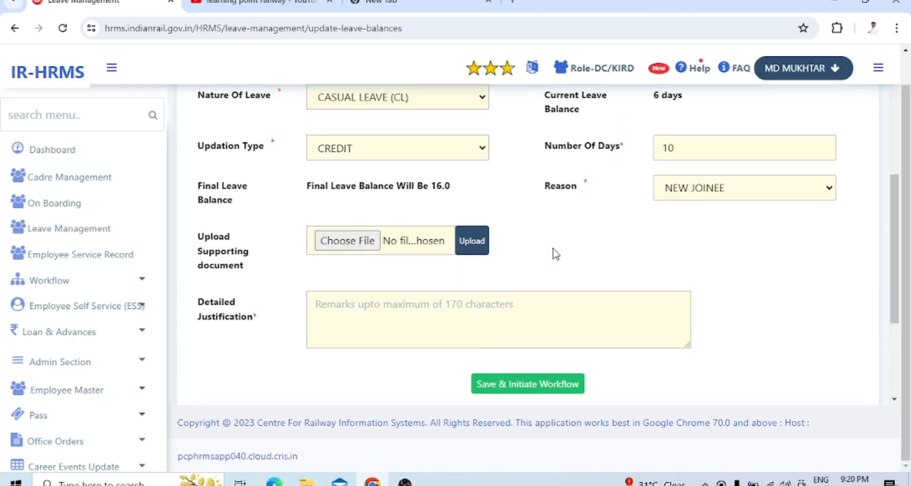
scroll(557, 249, down, 3)
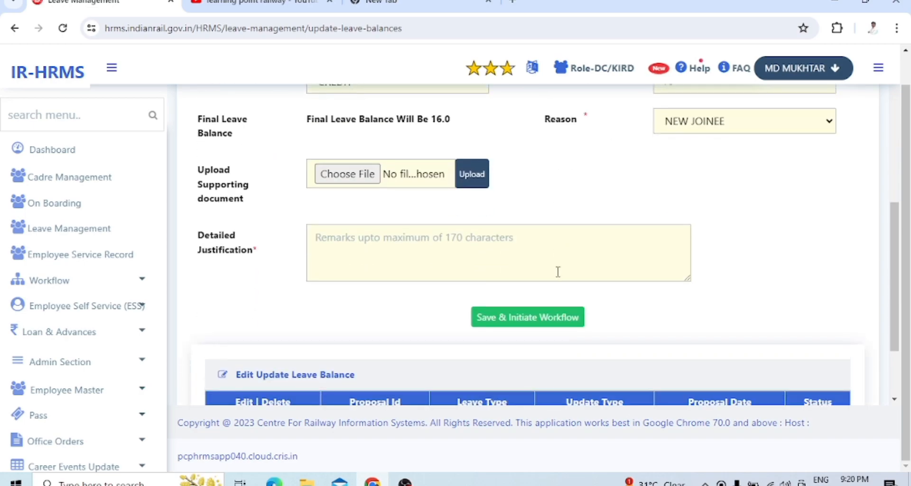